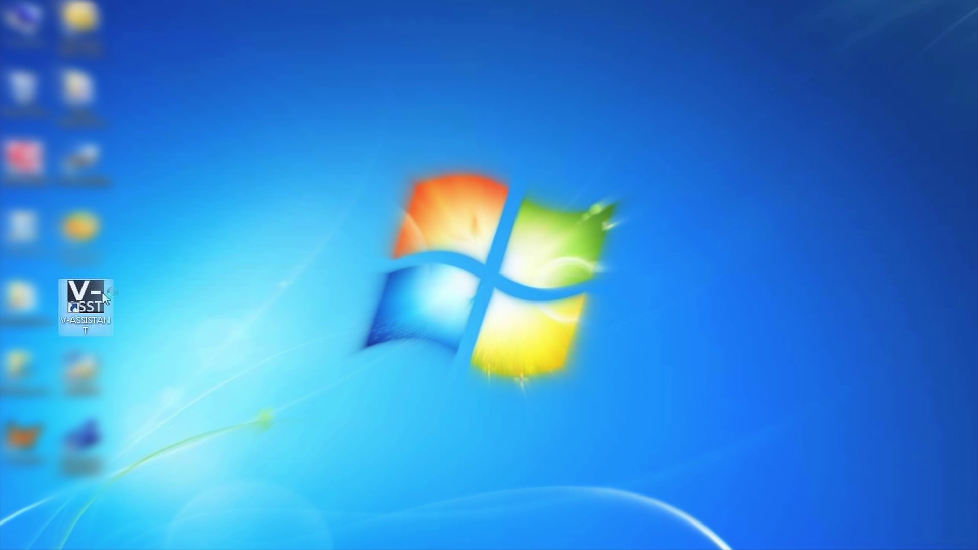
- Launch V-ASSISTANT and connect online to the V90 drive with the 0.4 kW motor
double_click(86, 300)
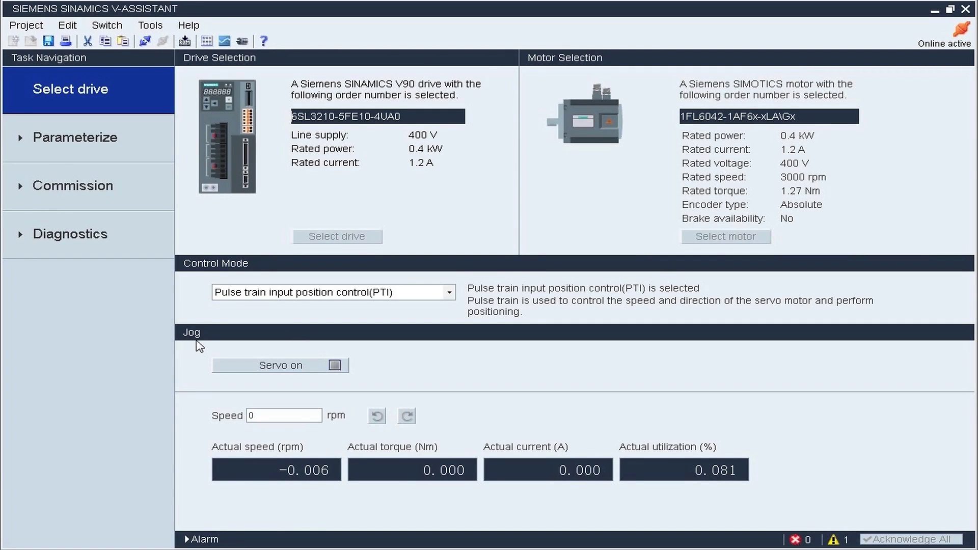
- Open Commission > Test interface to show the I/O simulation diagram
click(137, 191)
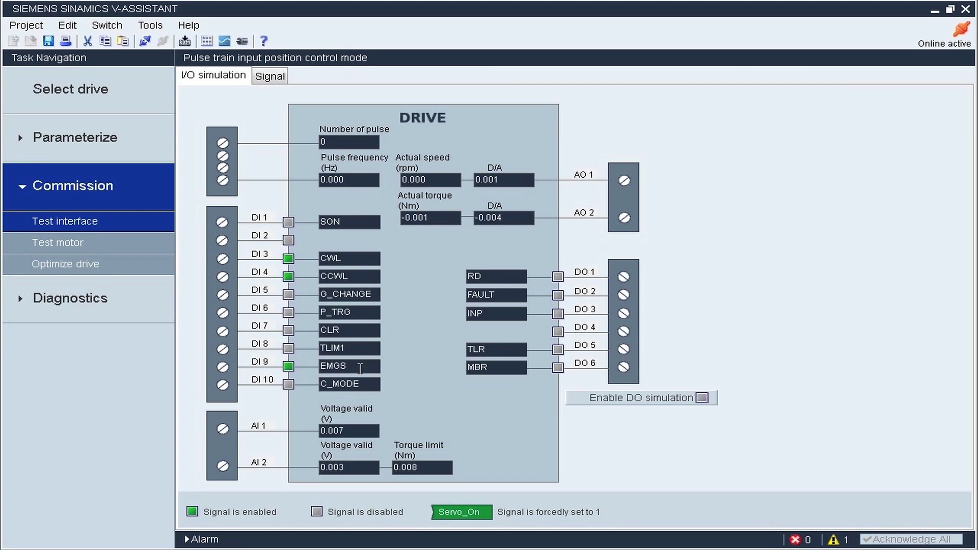
- From Select drive, switch the servo on and jog the motor at 500 rpm counter-clockwise and clockwise
click(124, 103)
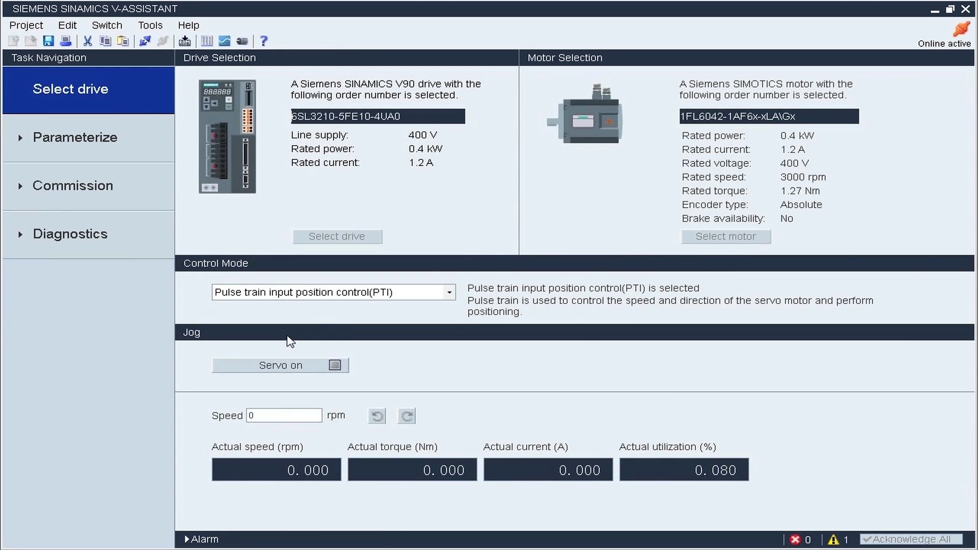
click(299, 367)
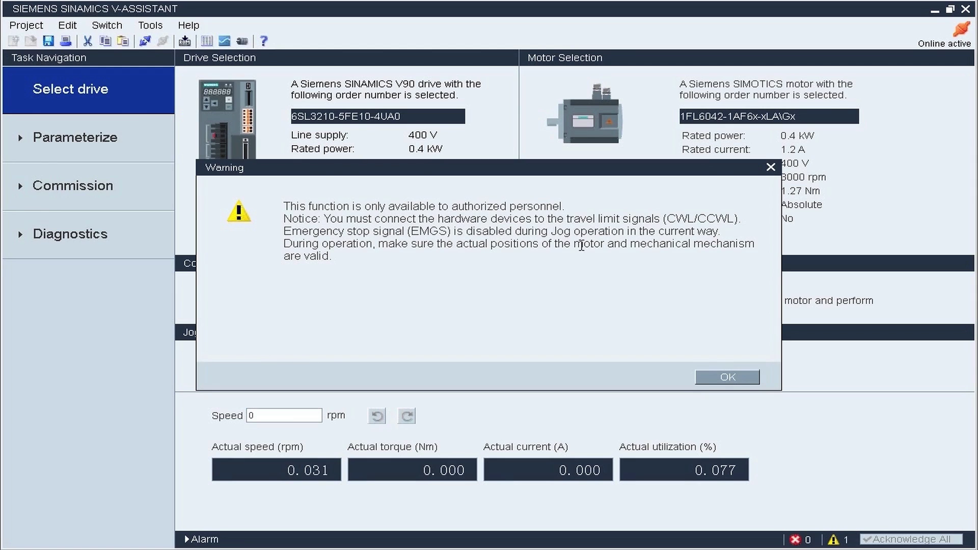
click(730, 379)
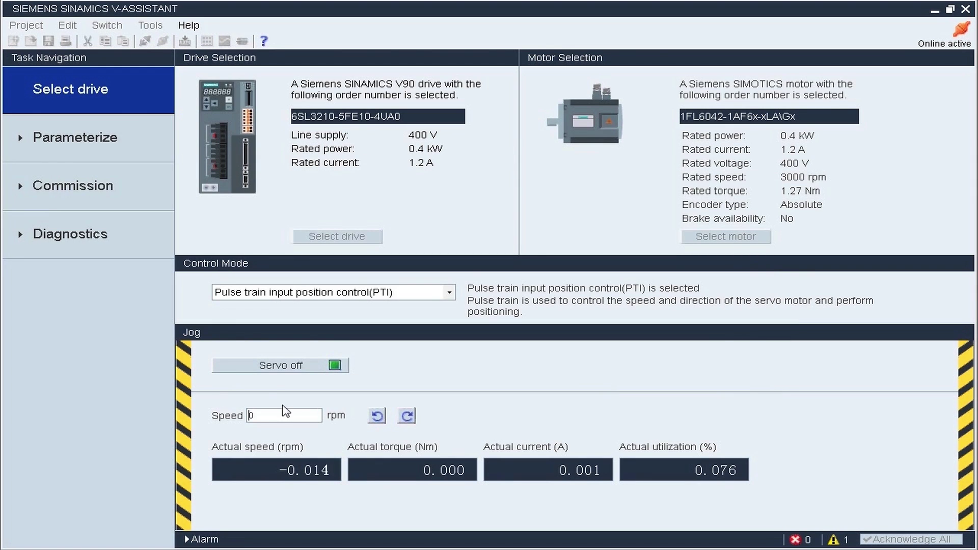
text(500)
click(377, 417)
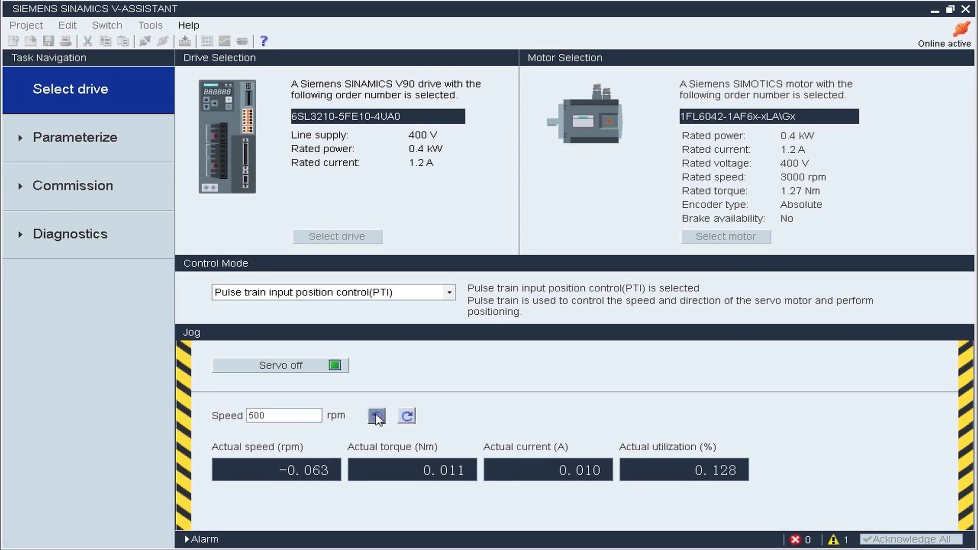
click(406, 417)
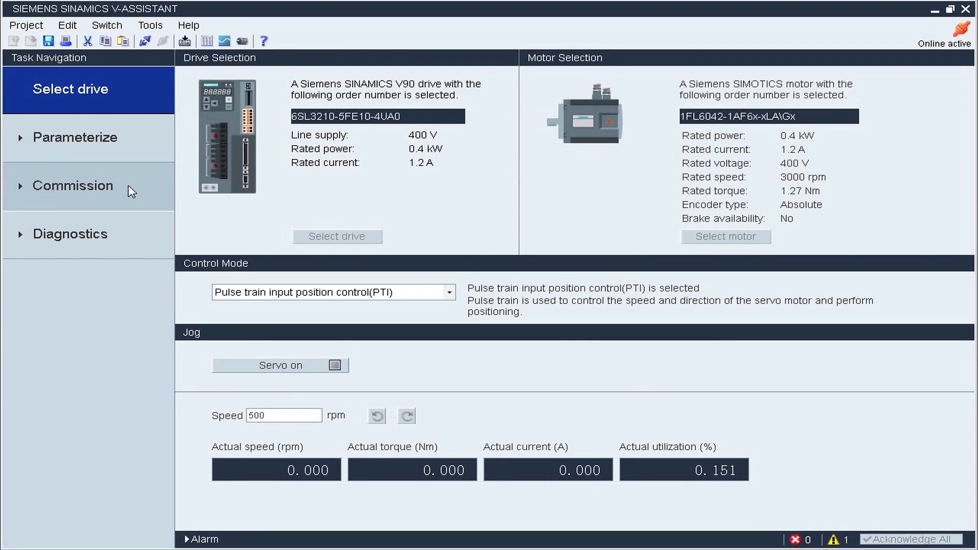
- Open the Position Trial Run page under Commission > Test motor
click(131, 191)
click(90, 243)
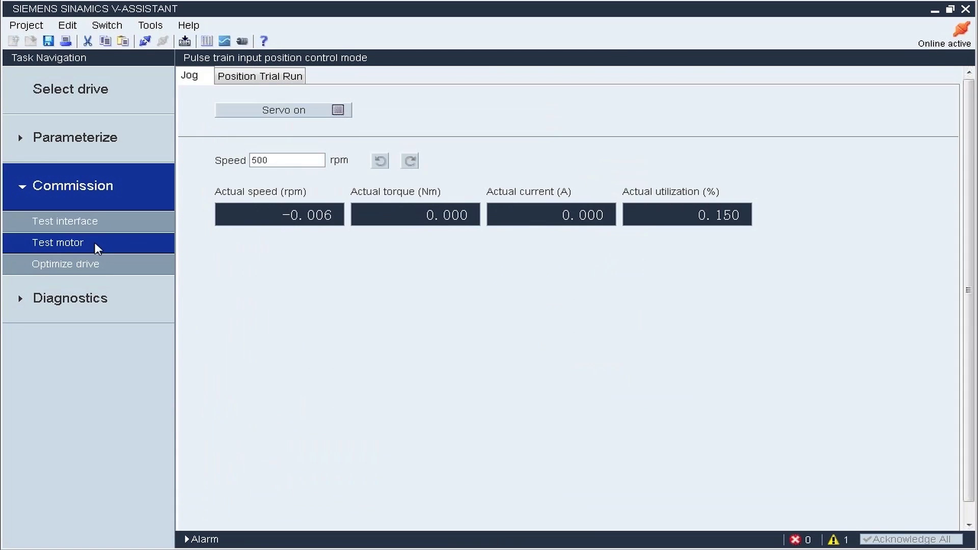
click(256, 79)
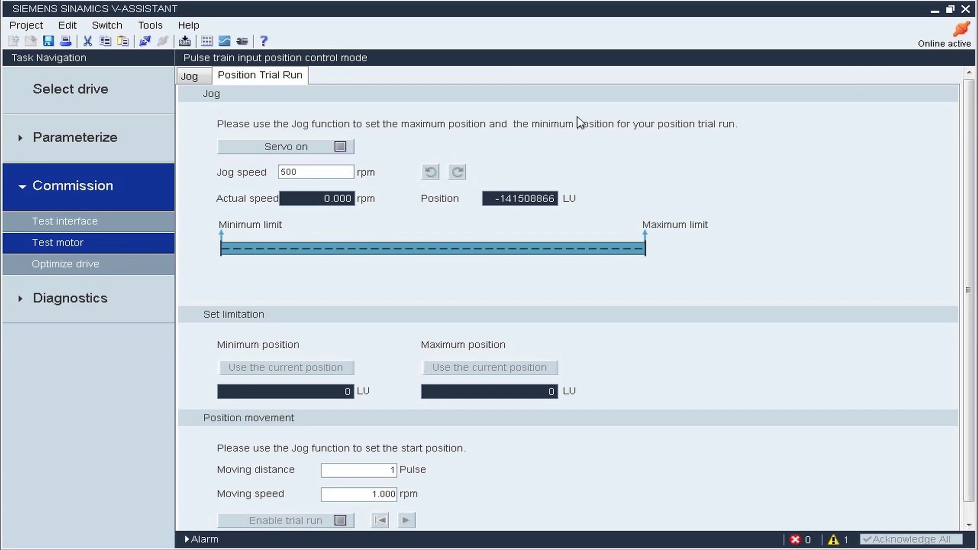
- Jog at 1000 rpm to set the minimum -141508868 LU and maximum -3384653 LU limits
click(301, 147)
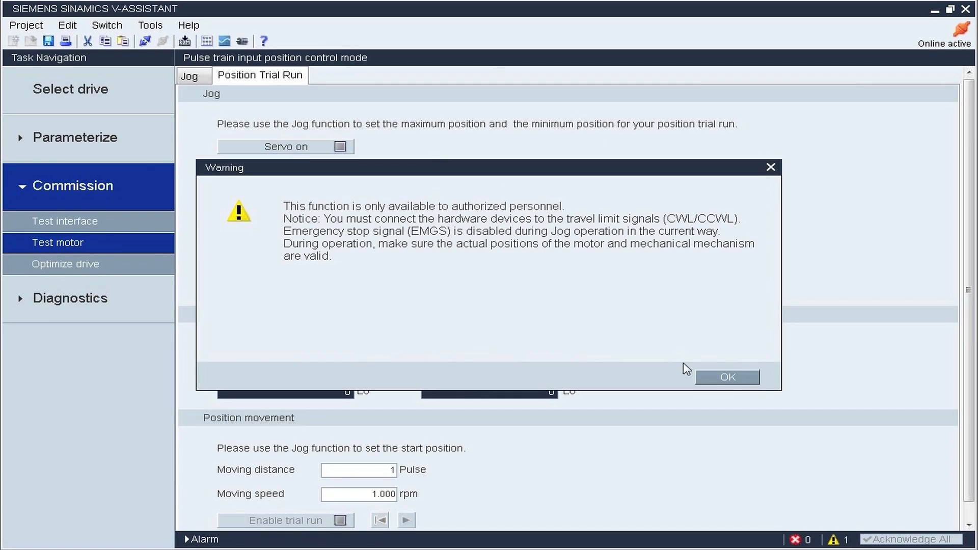
click(729, 377)
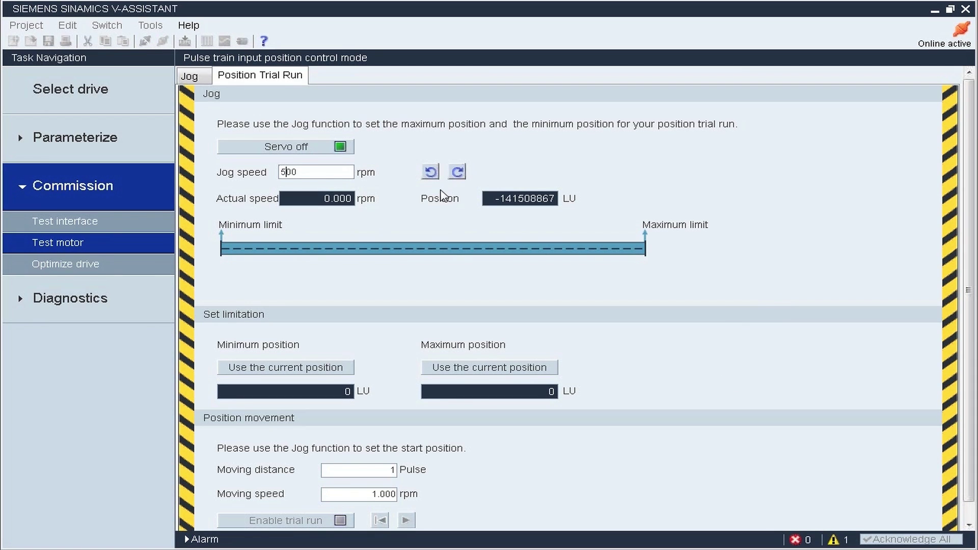
text(1000)
click(293, 367)
drag(457, 173, 430, 173)
click(483, 368)
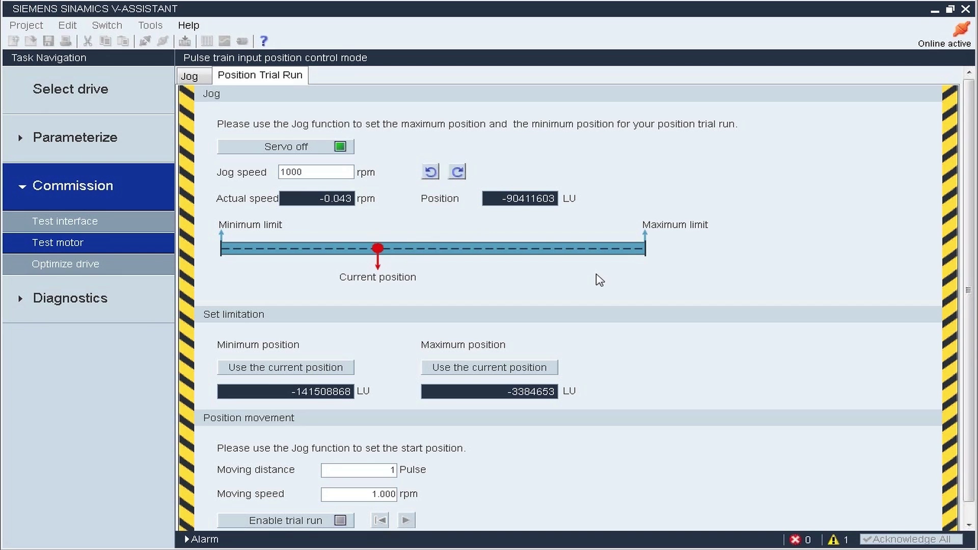
- Switch the servo off and enable the position trial run, accepting the warning
click(341, 148)
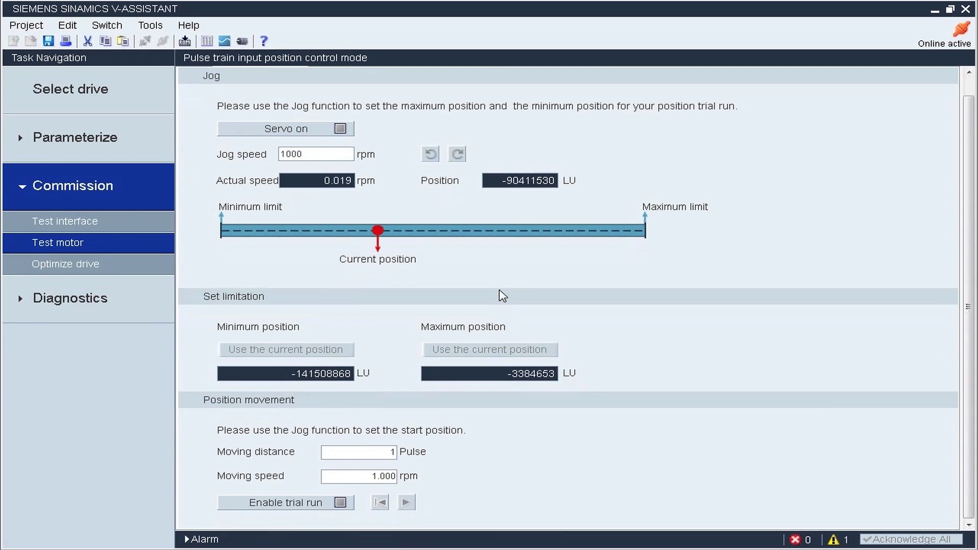
click(294, 503)
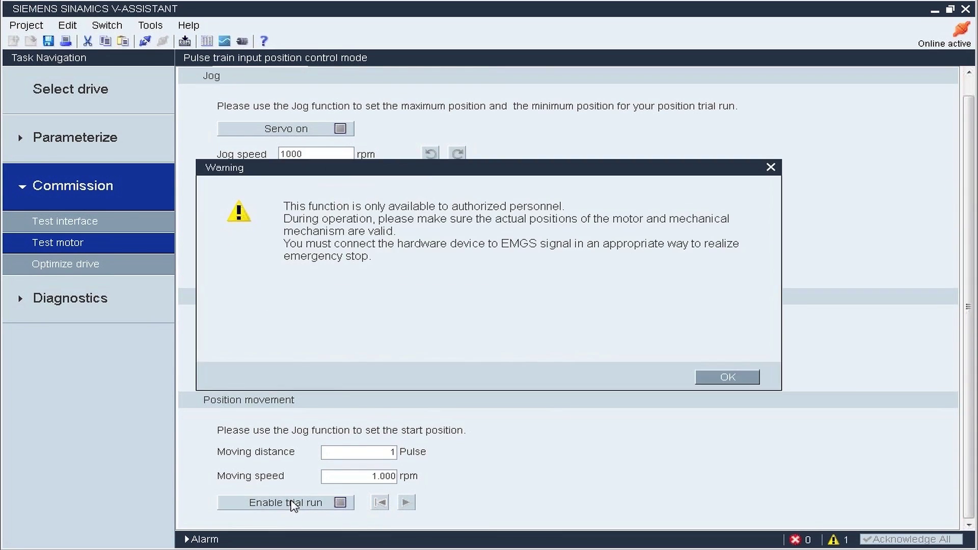
click(728, 378)
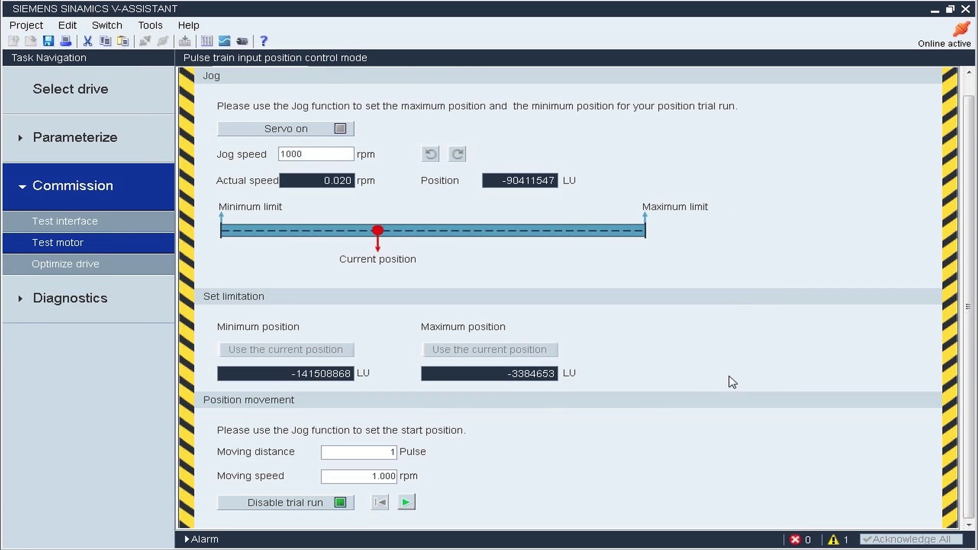
- Run the trial over 1048576 pulses at 100 then -100 rpm, returning the motor each time
click(394, 451)
text(4857)
text(100)
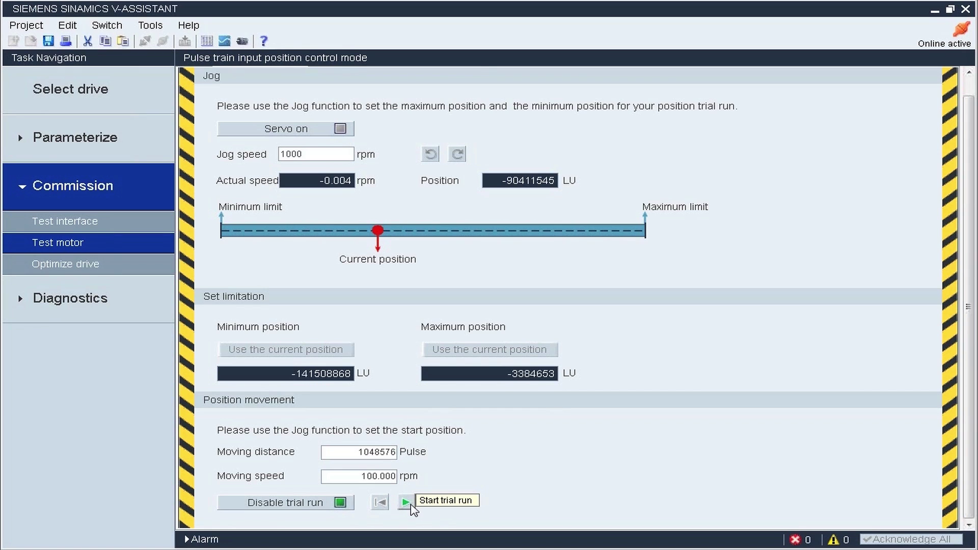
click(408, 503)
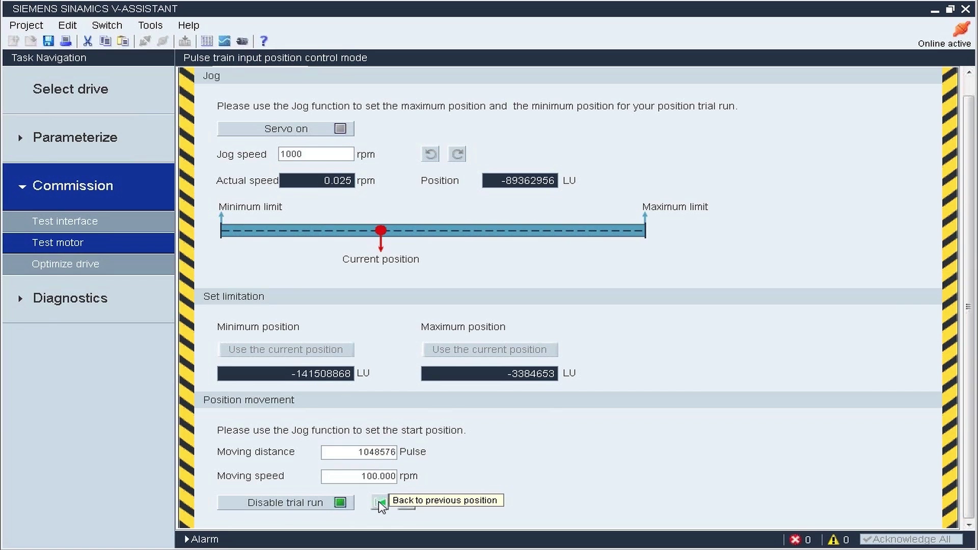
click(380, 504)
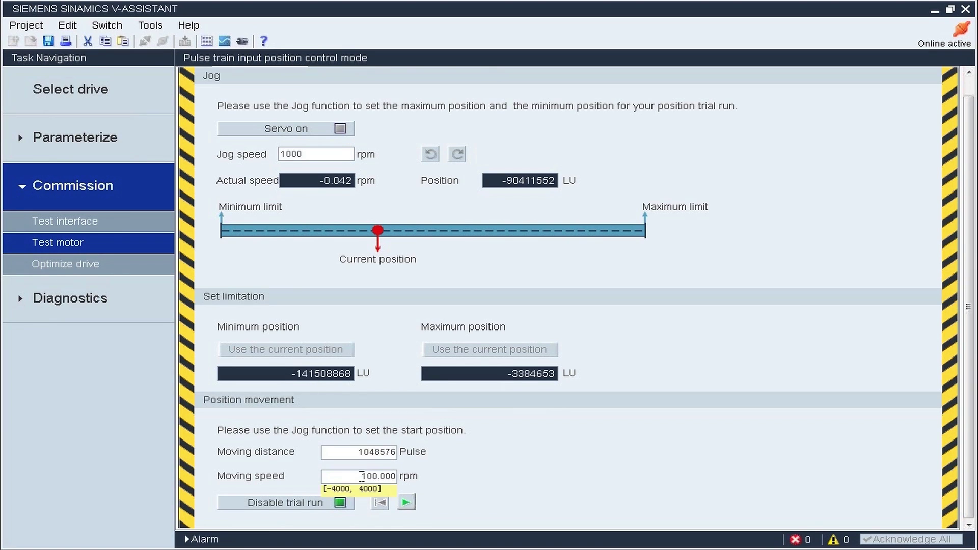
click(406, 502)
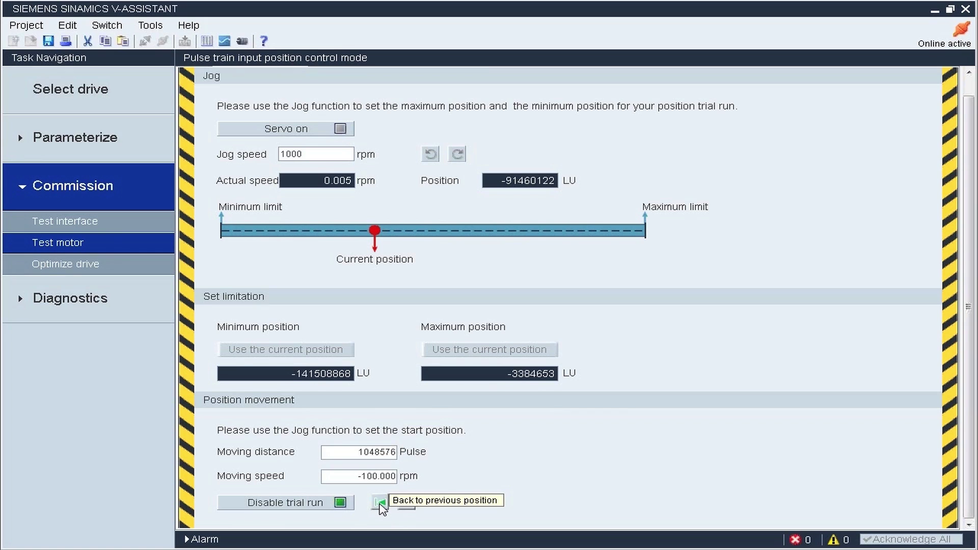
click(379, 503)
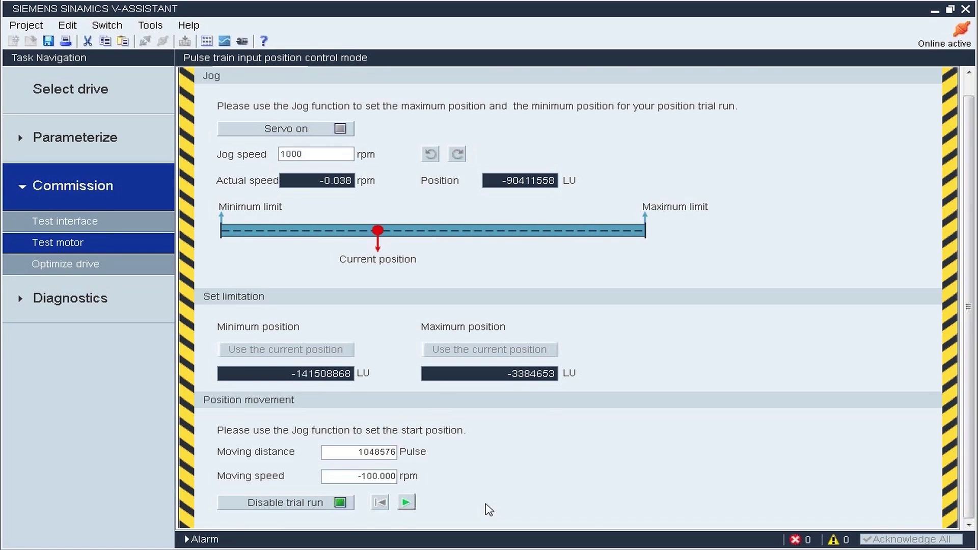
- Disable the trial run, return to Select drive, and take V-ASSISTANT offline
click(310, 510)
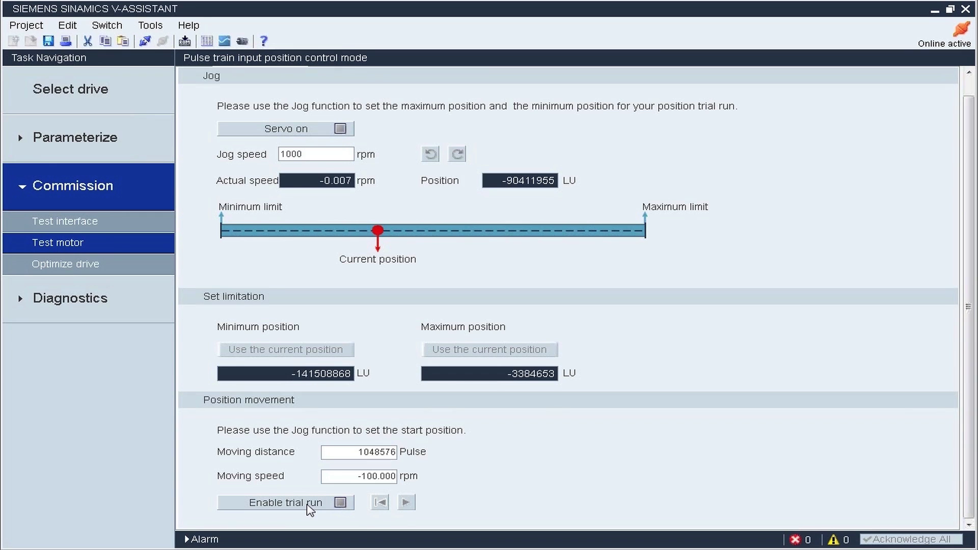
click(99, 97)
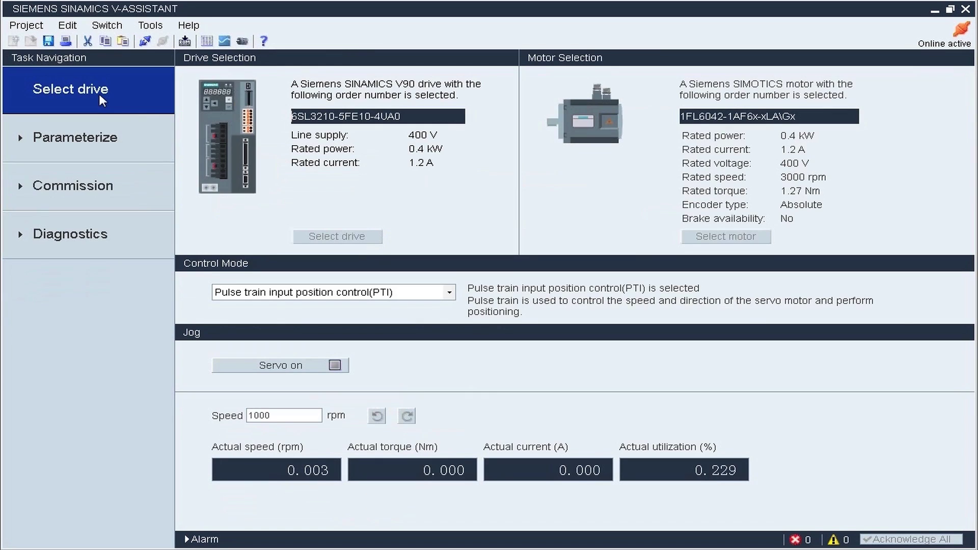
click(145, 38)
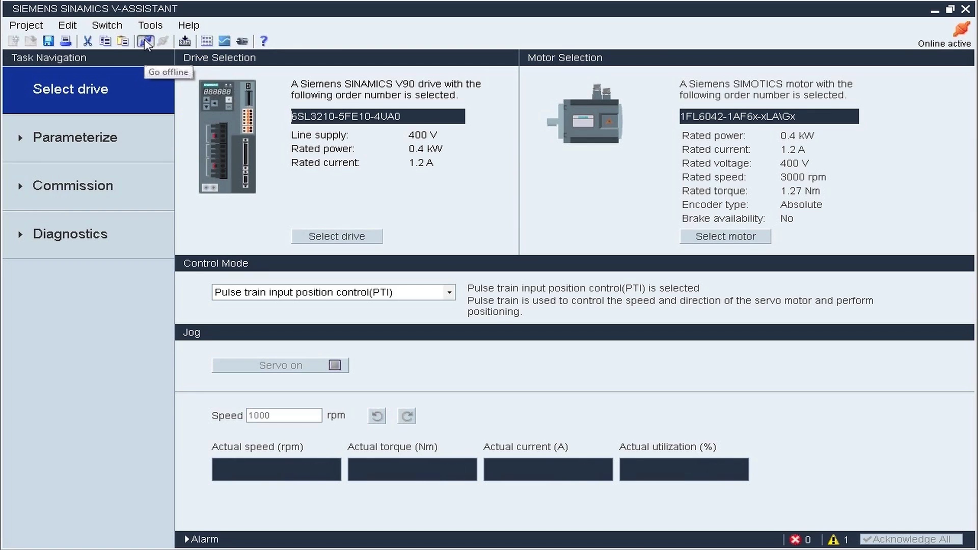